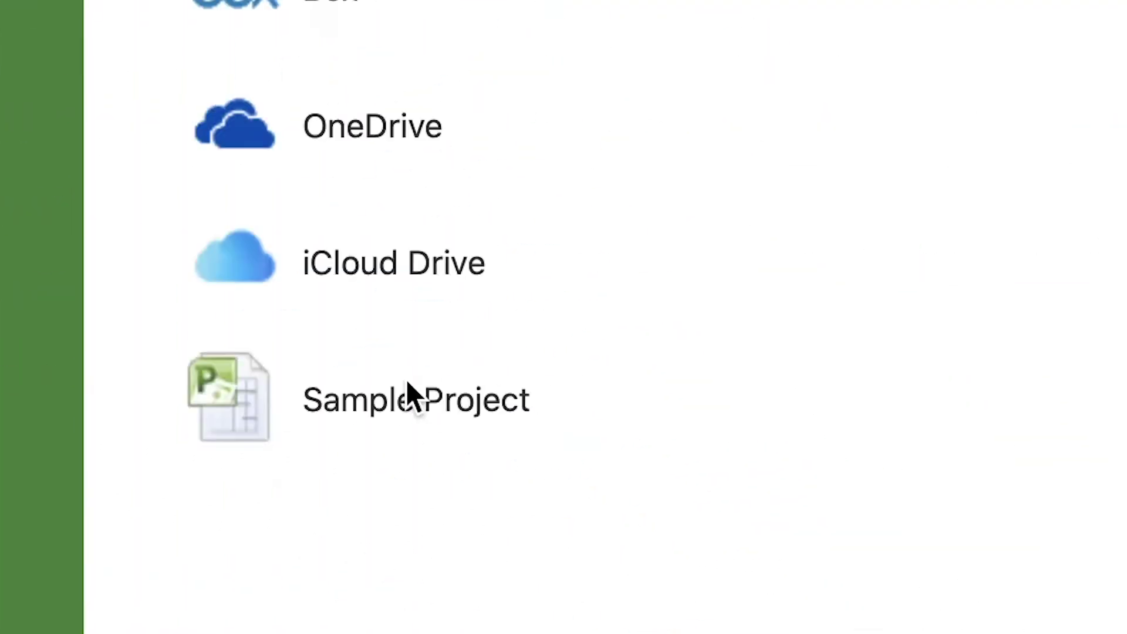
Open SampleProject and show the detailed print settings for its Gantt chart
double_click(408, 387)
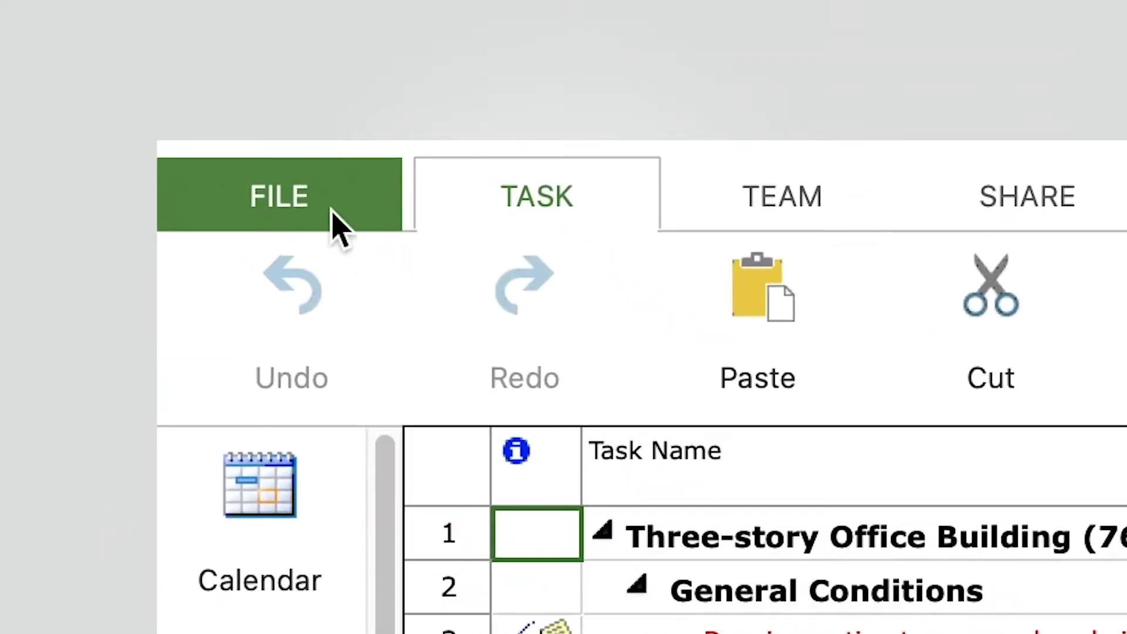
click(331, 211)
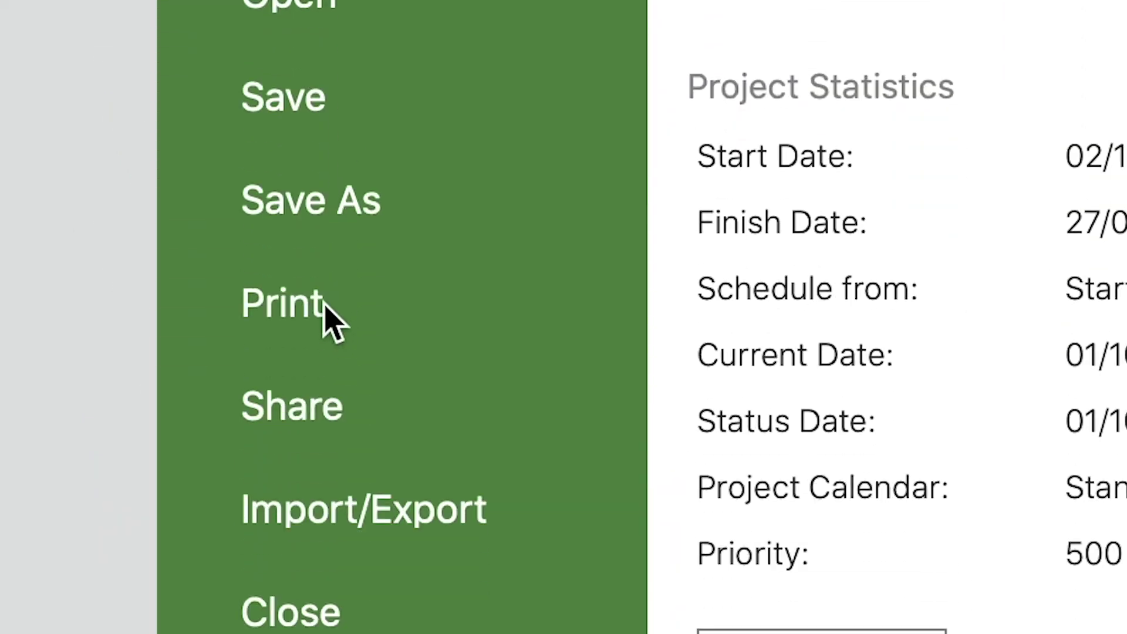
click(327, 320)
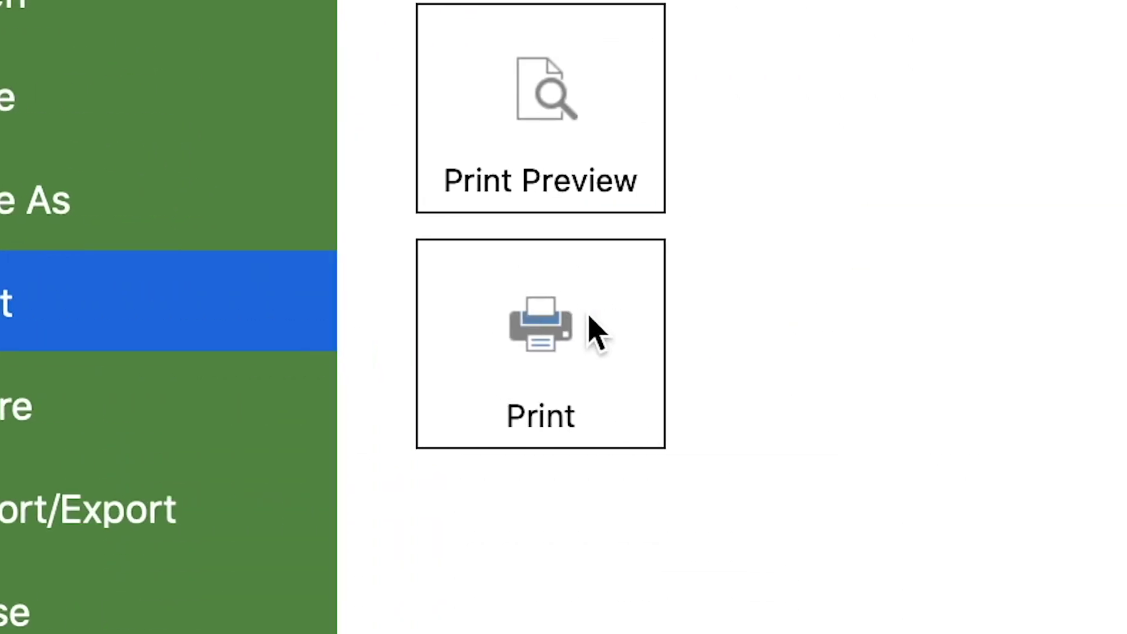
click(590, 317)
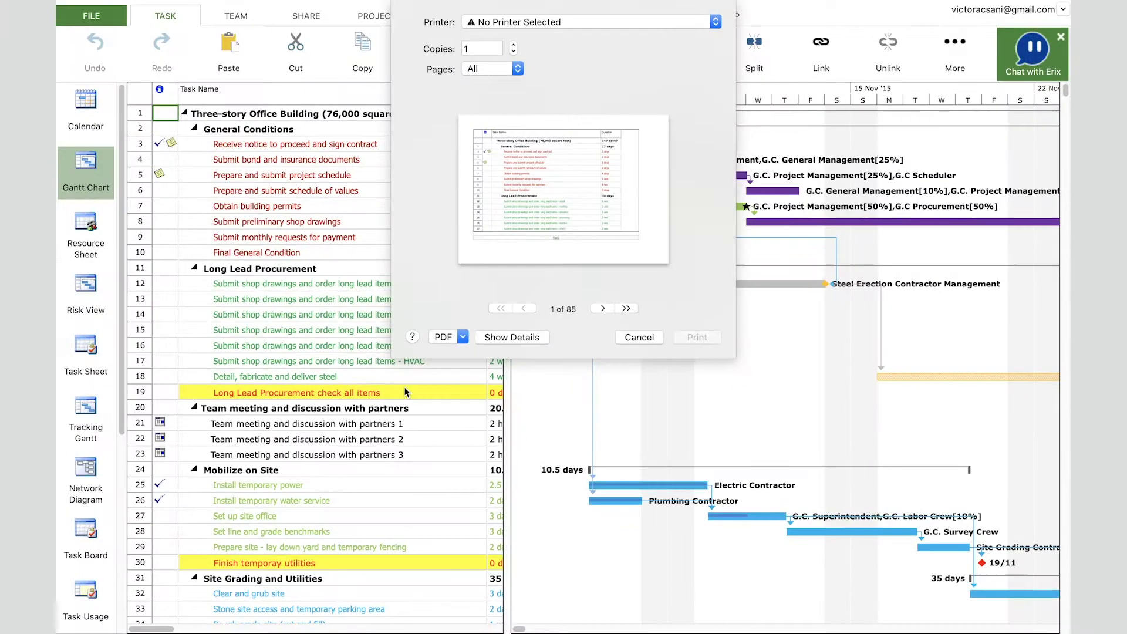
click(498, 338)
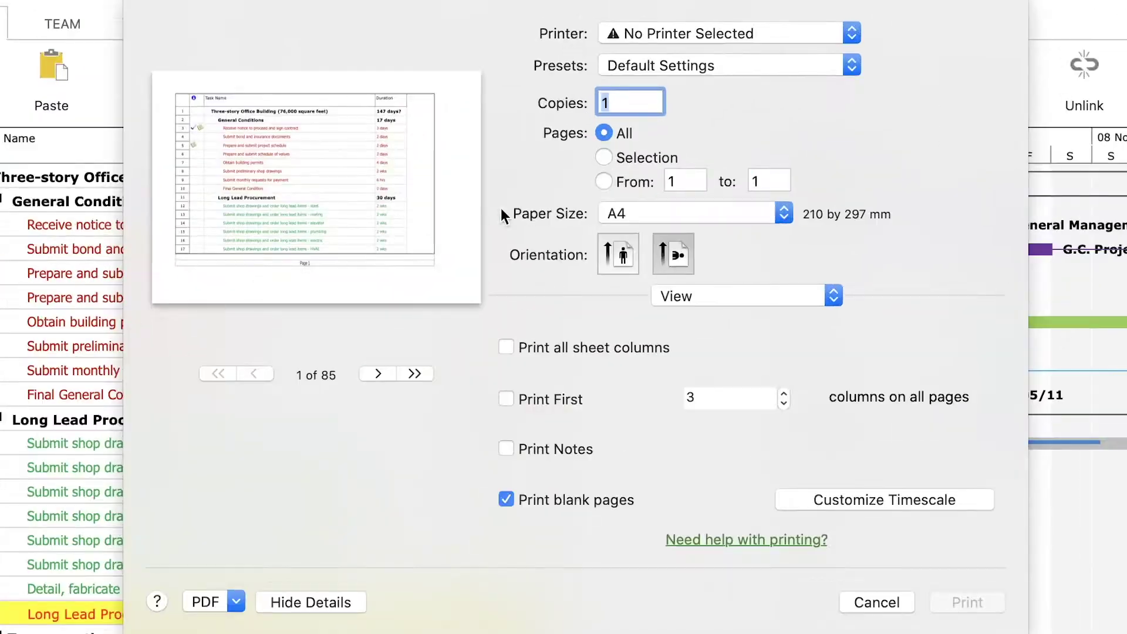
Choose A3 paper and set Scaling to fit the chart to 1 page wide by 1 tall
click(589, 136)
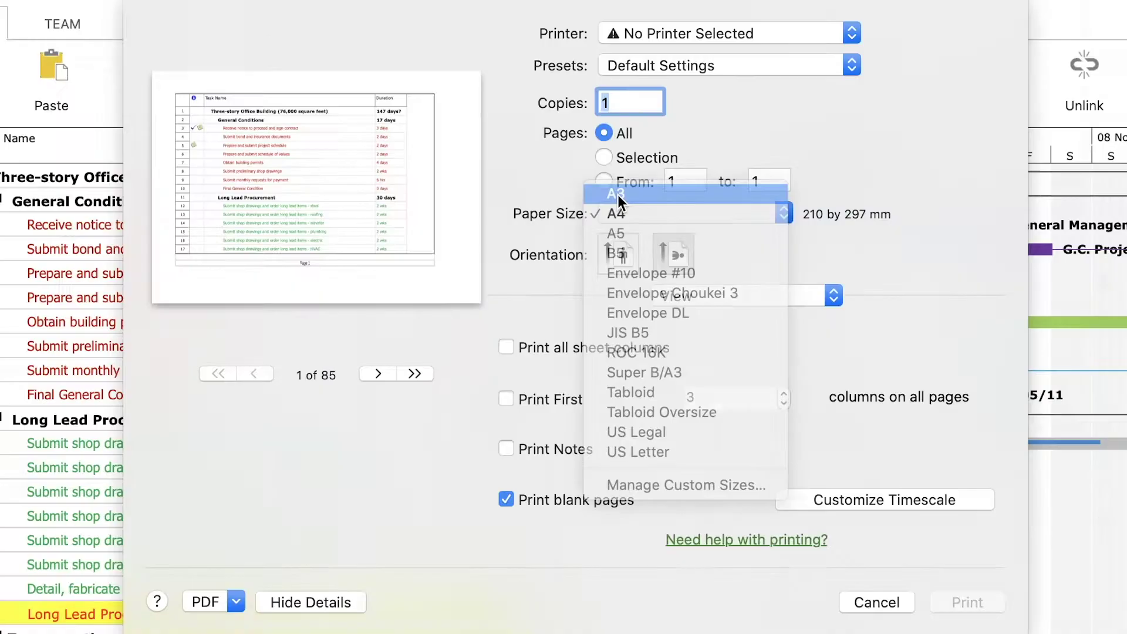
click(617, 195)
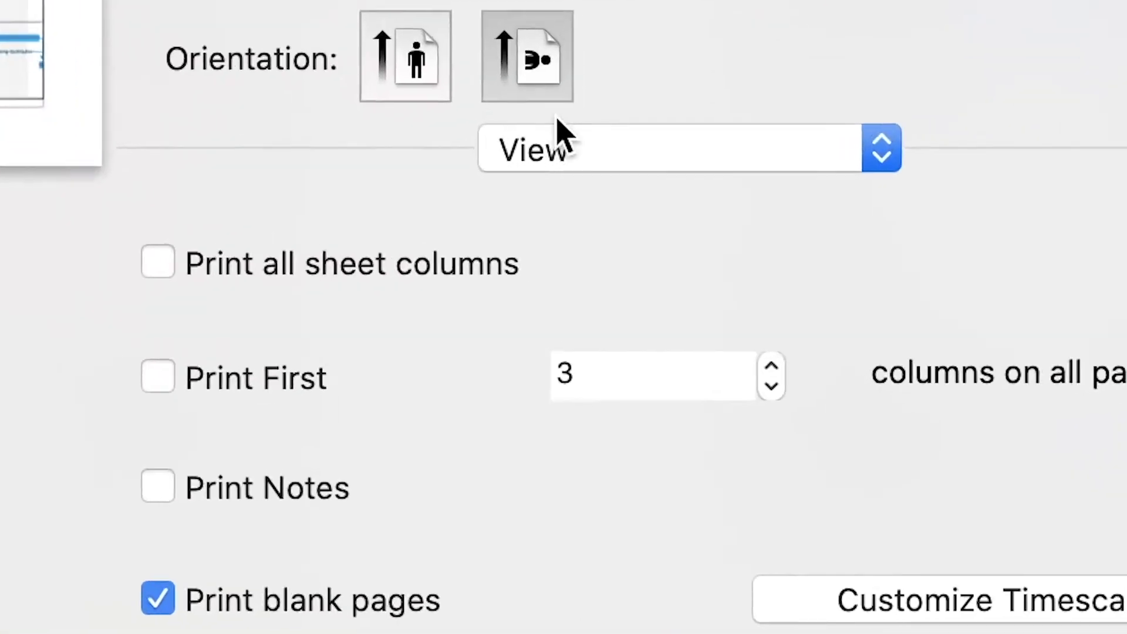
click(689, 294)
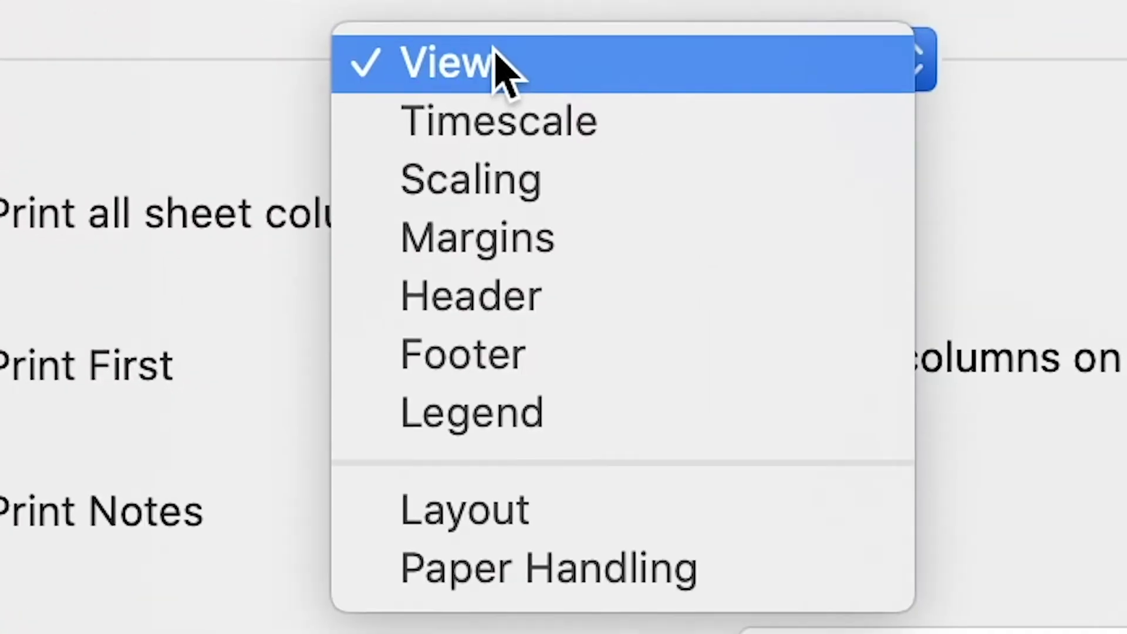
click(515, 194)
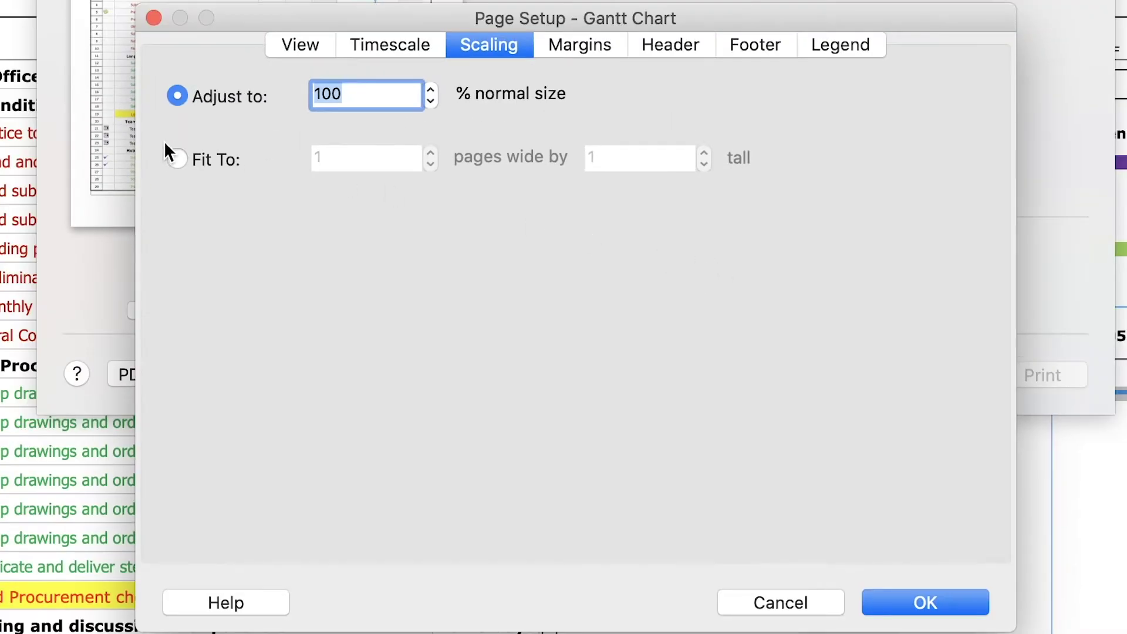
click(175, 158)
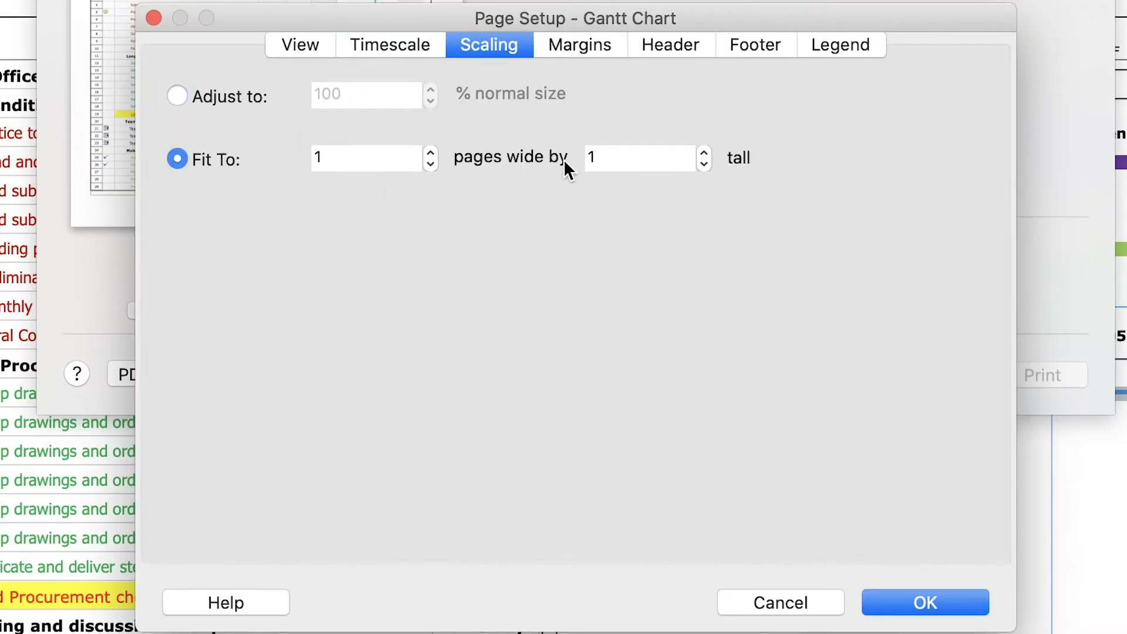
Confirm the scaling and open the Gantt printout as a PDF in Preview
click(904, 602)
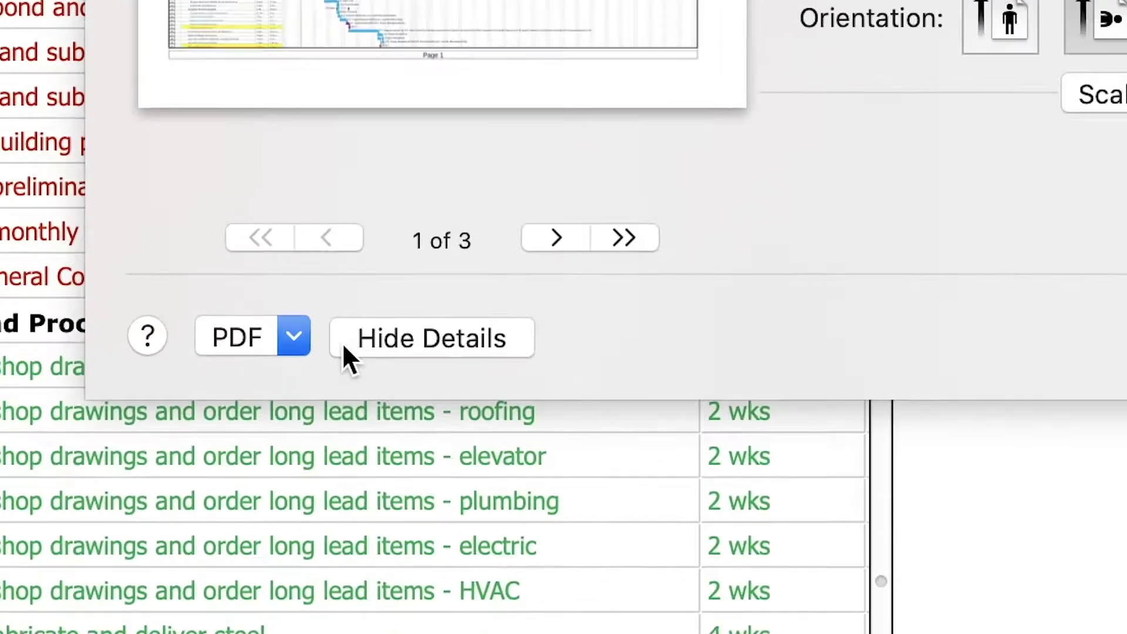
click(139, 552)
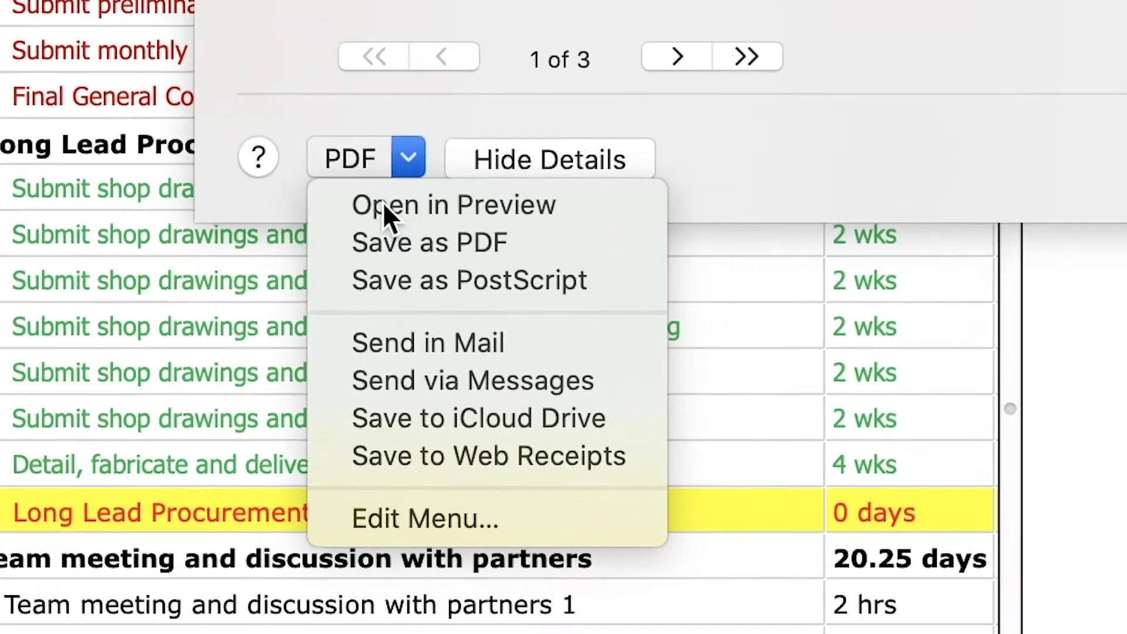
click(411, 168)
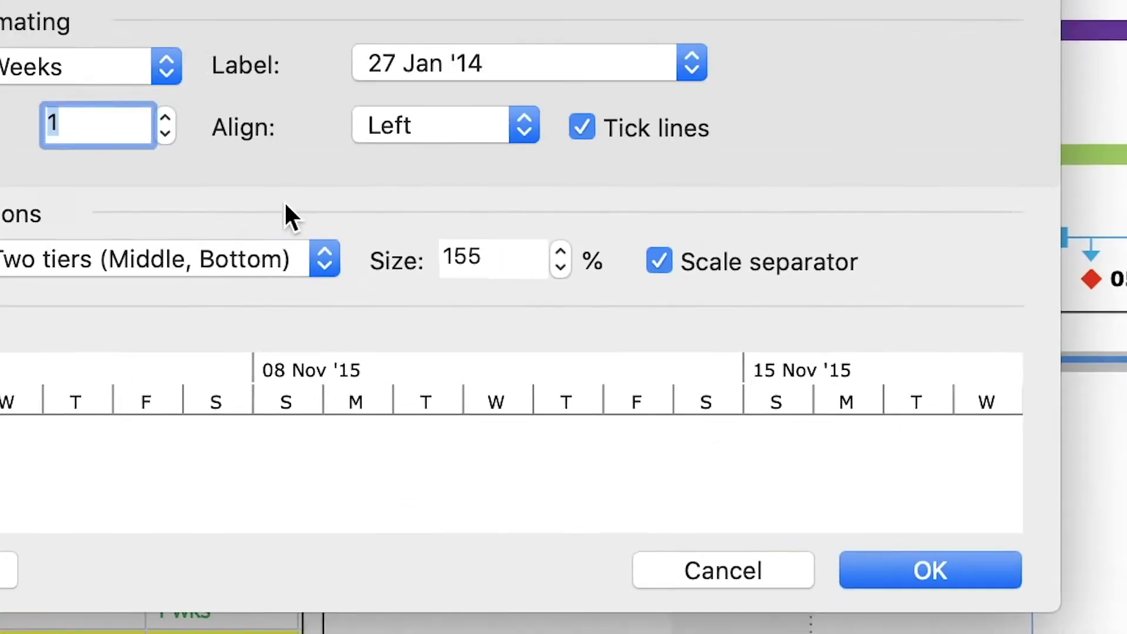
Set the timescale's middle tier to Months and its bottom tier to Weeks
click(448, 319)
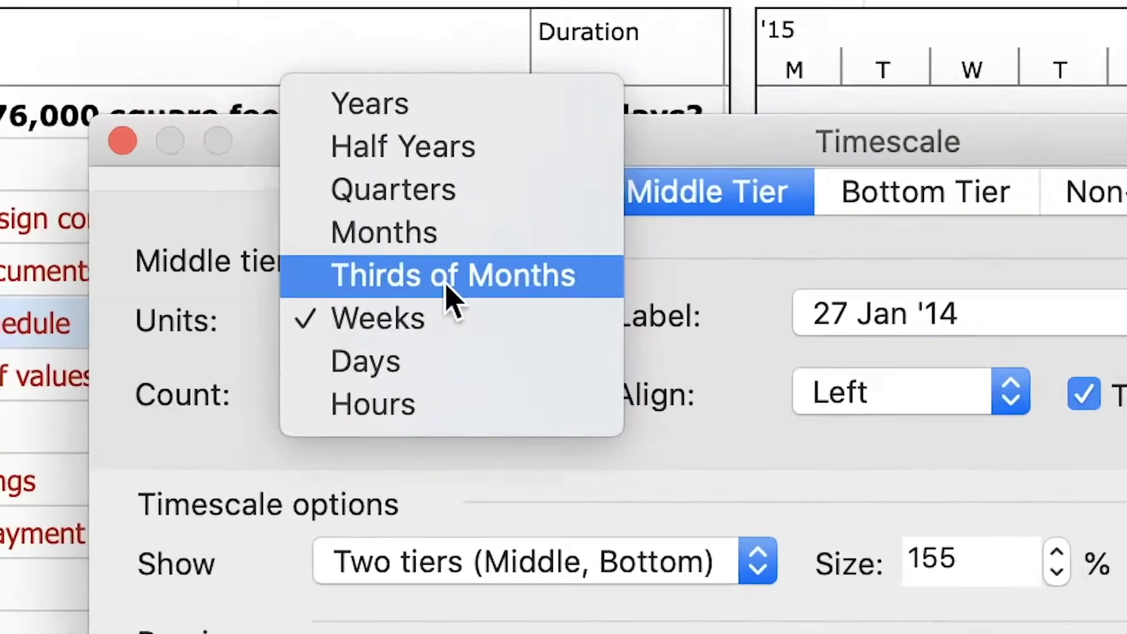
click(471, 261)
click(968, 239)
click(516, 355)
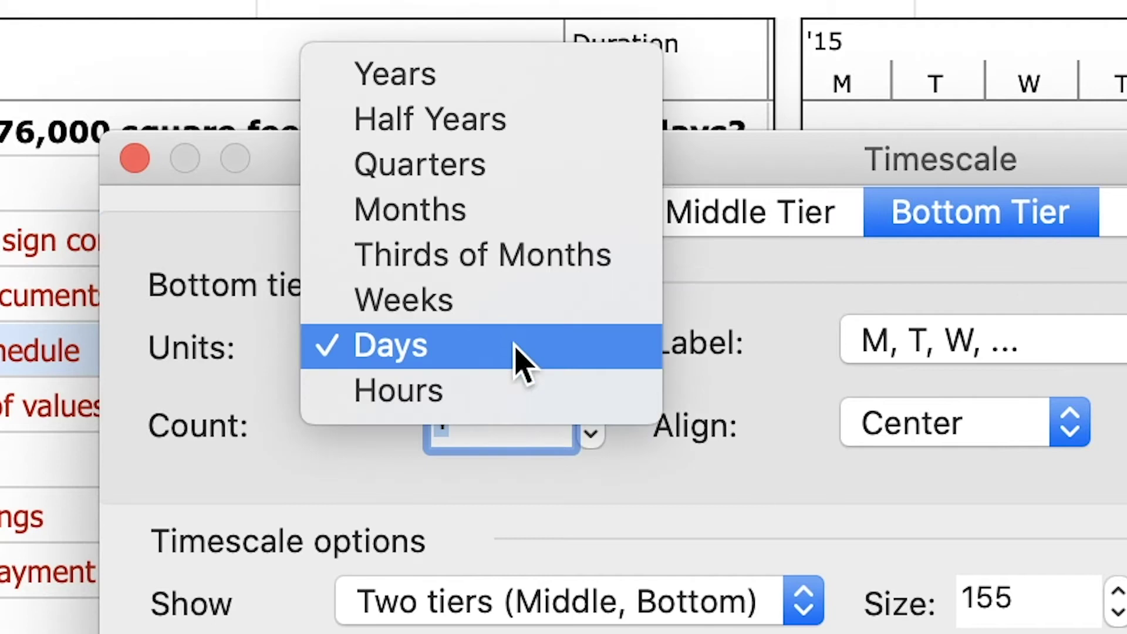
click(505, 317)
click(800, 403)
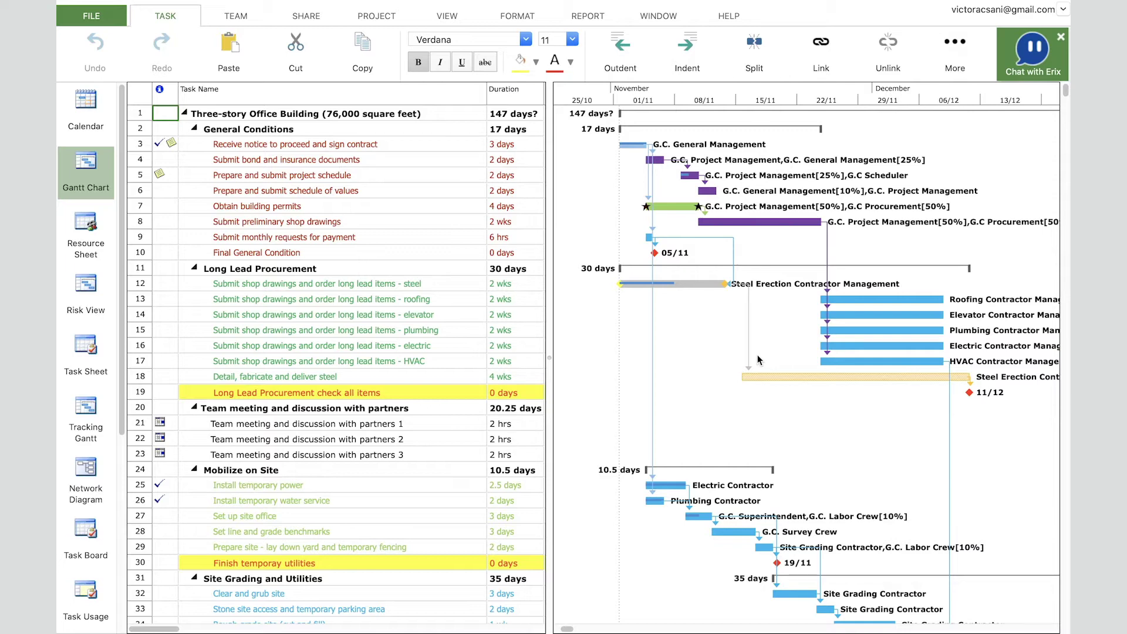
Move % Complete and Finish next to Task Name and narrow the table to reveal the bars
drag(548, 356, 994, 357)
scroll(587, 352, right, 5)
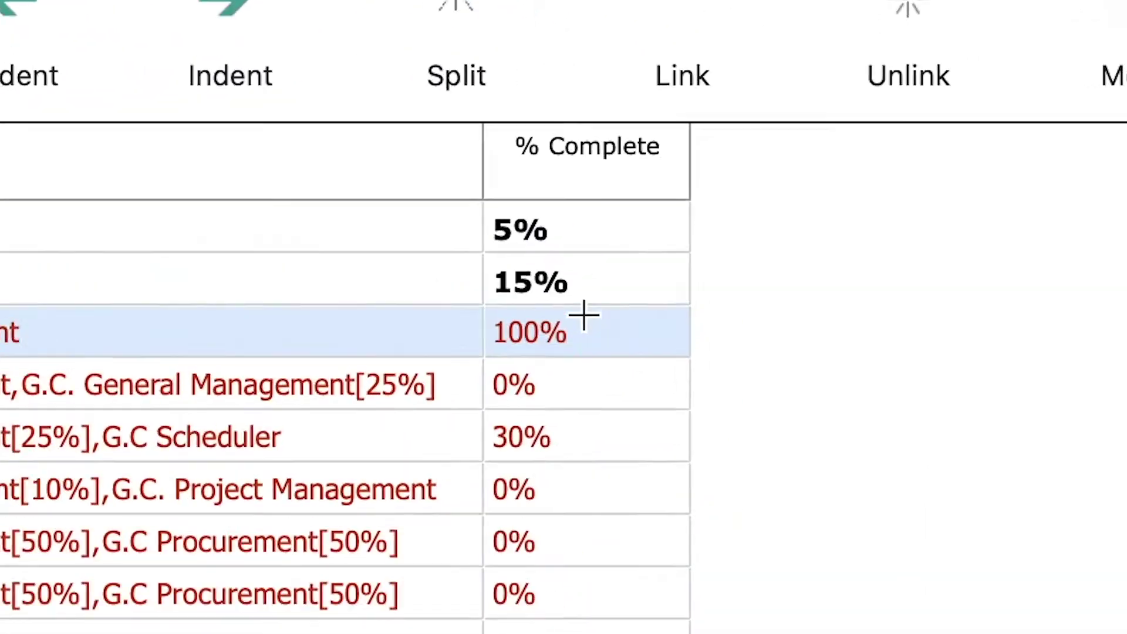
click(587, 157)
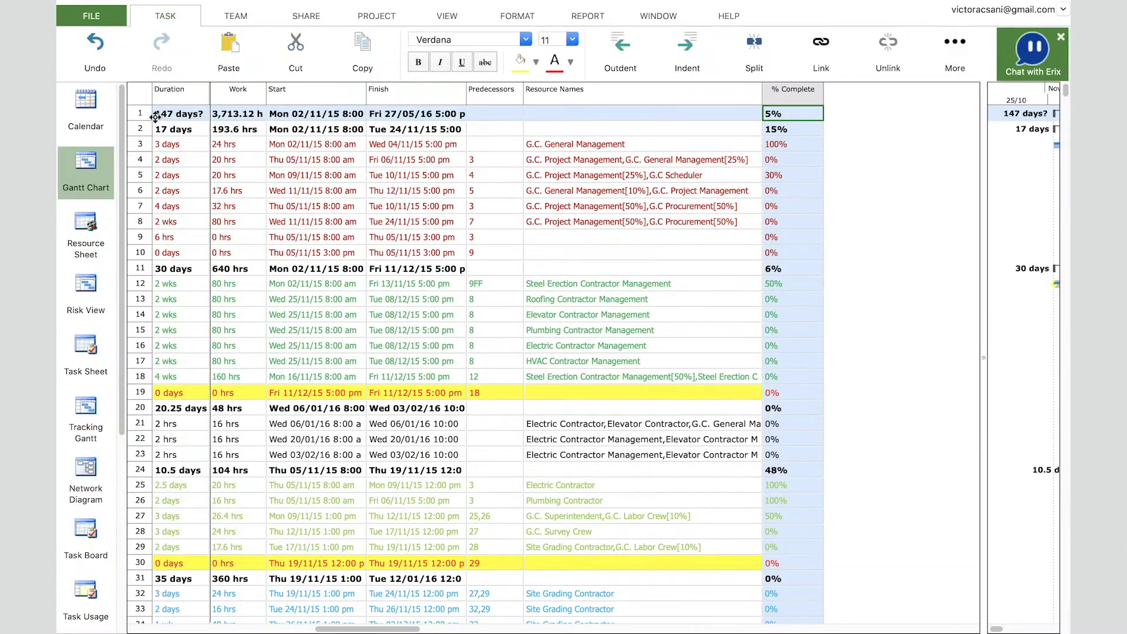
drag(154, 118, 466, 104)
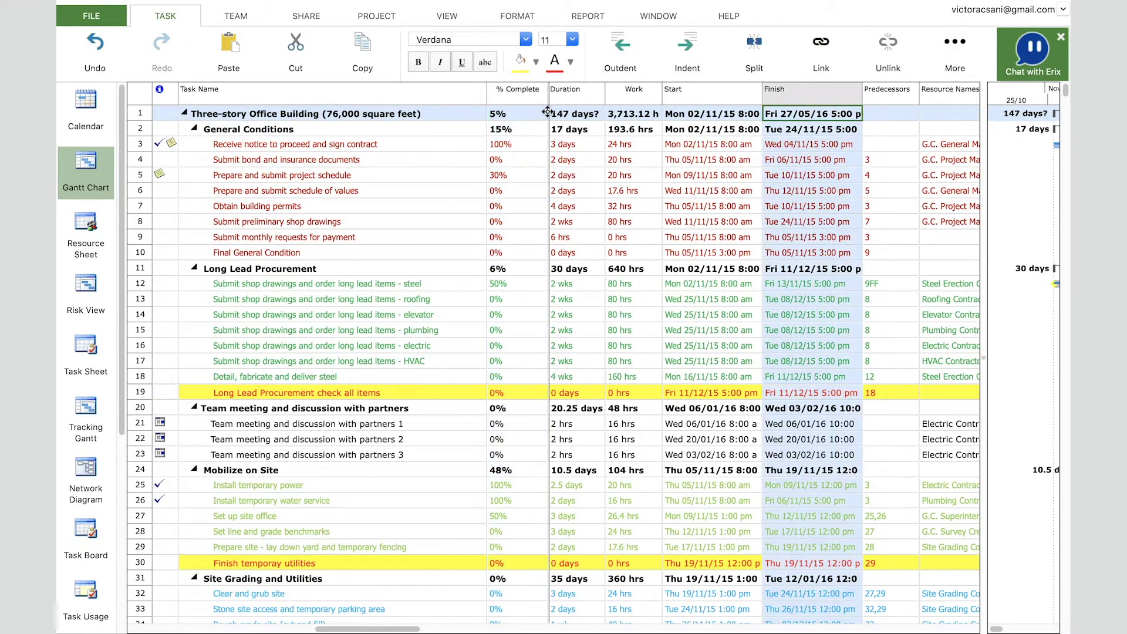
drag(547, 112, 549, 113)
drag(984, 358, 662, 352)
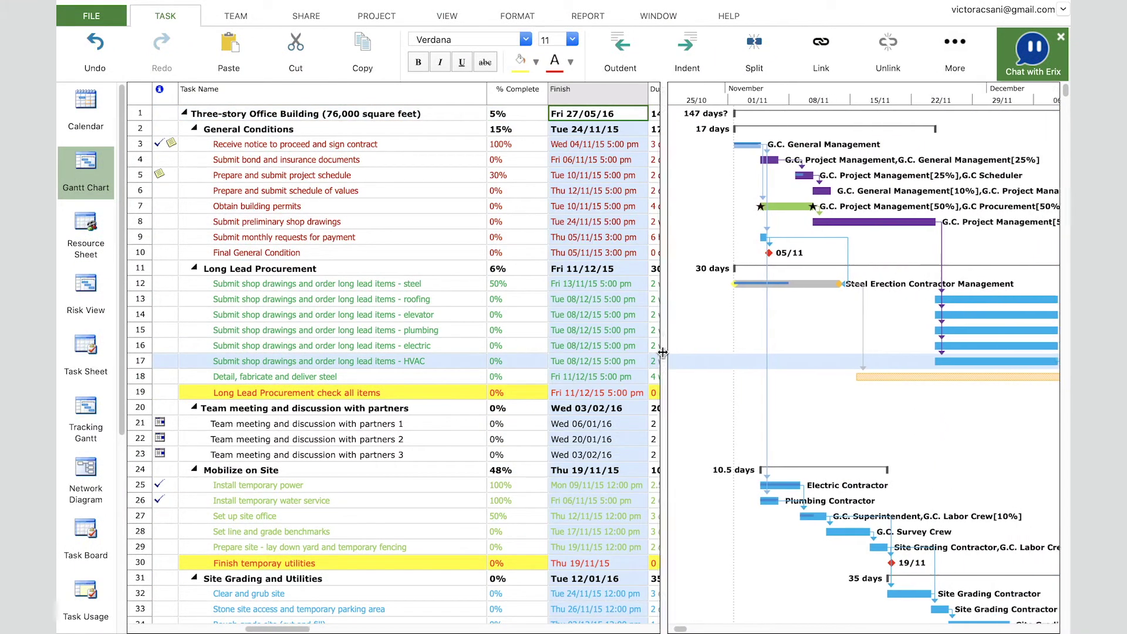
Set the printout paper to A3 and open it as a PDF in Preview
click(591, 361)
click(91, 16)
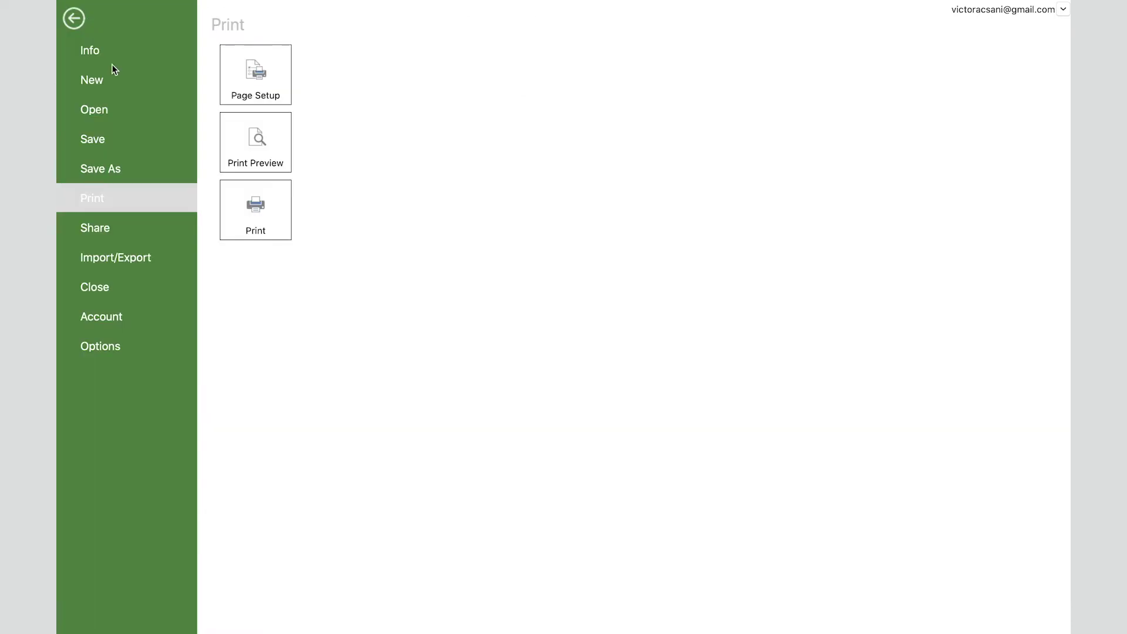
click(262, 227)
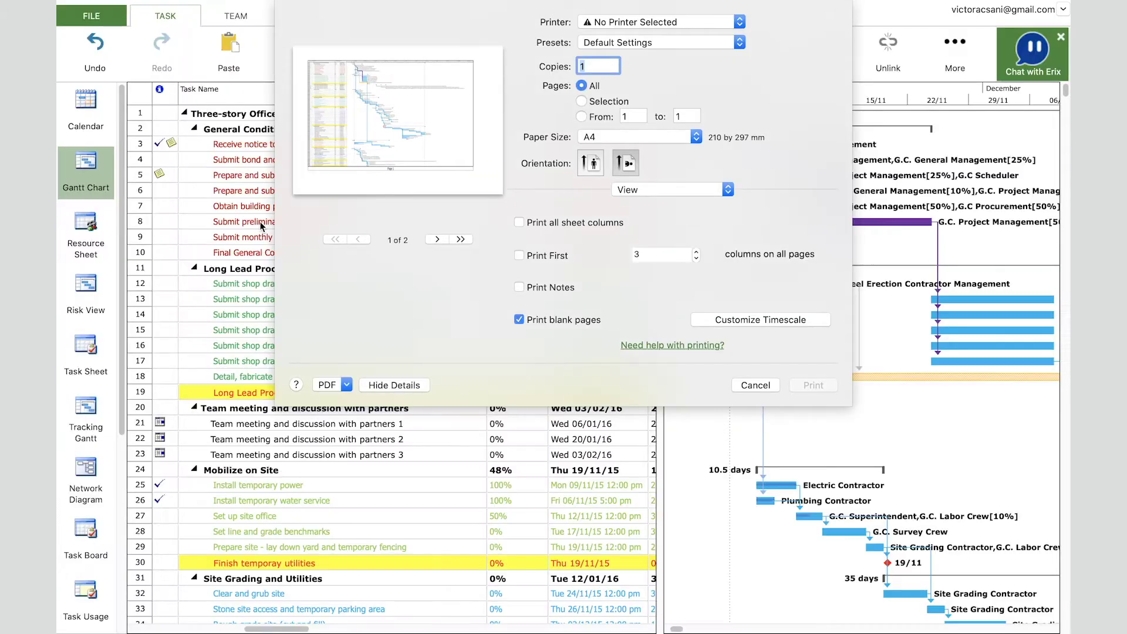
click(628, 136)
click(607, 122)
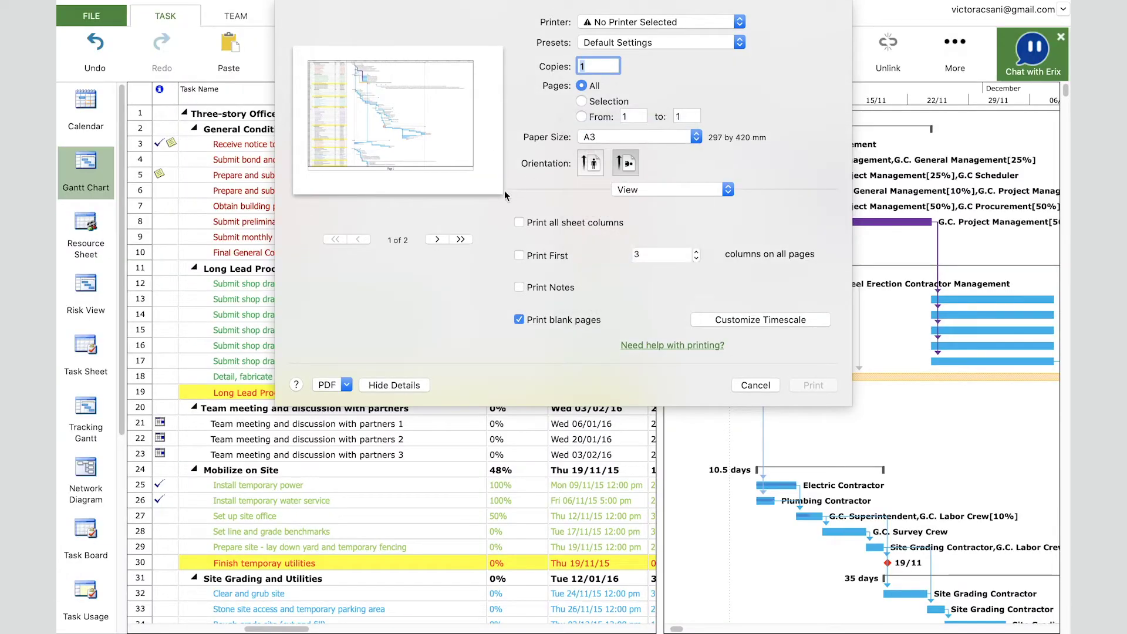
click(345, 384)
click(346, 401)
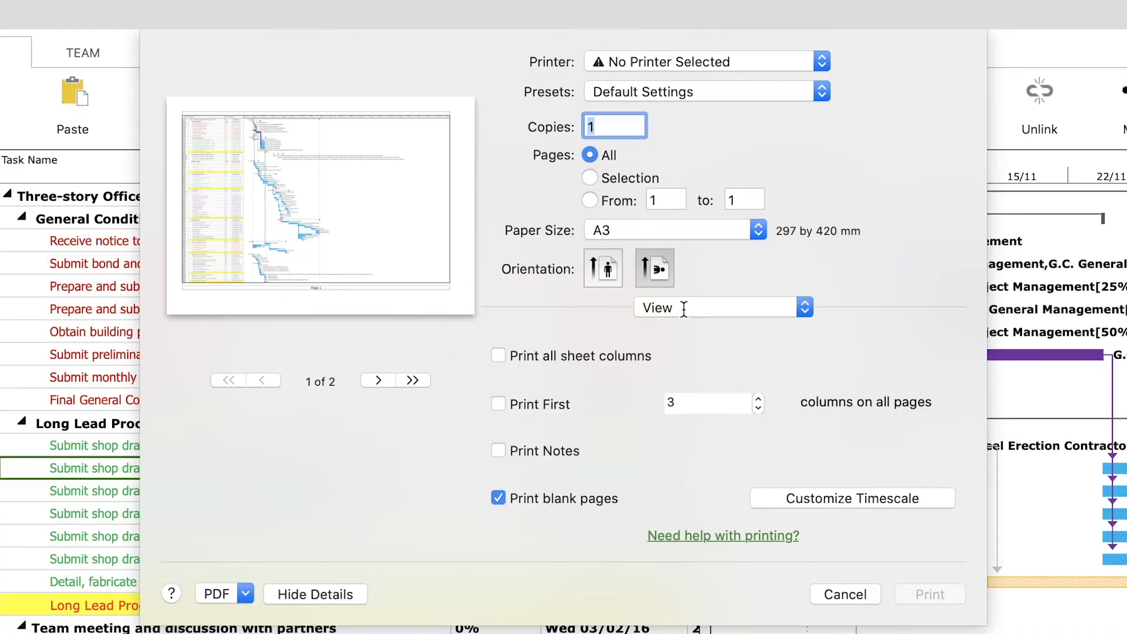
Insert the How do I print Image.png logo as the left header and sample.mpp file name centred
click(684, 307)
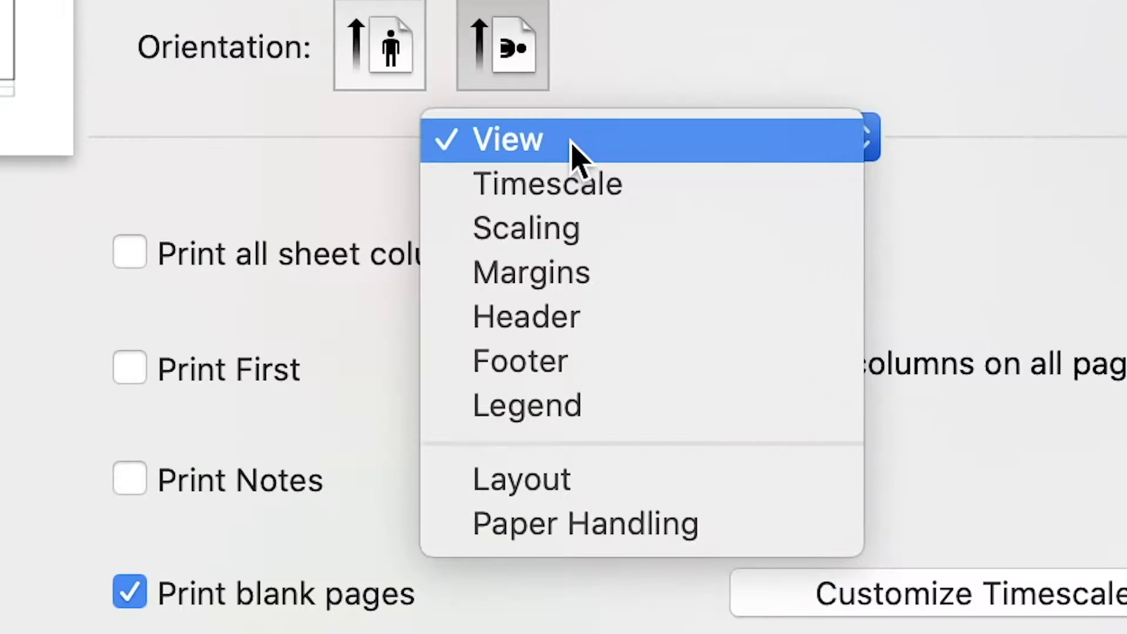
click(511, 317)
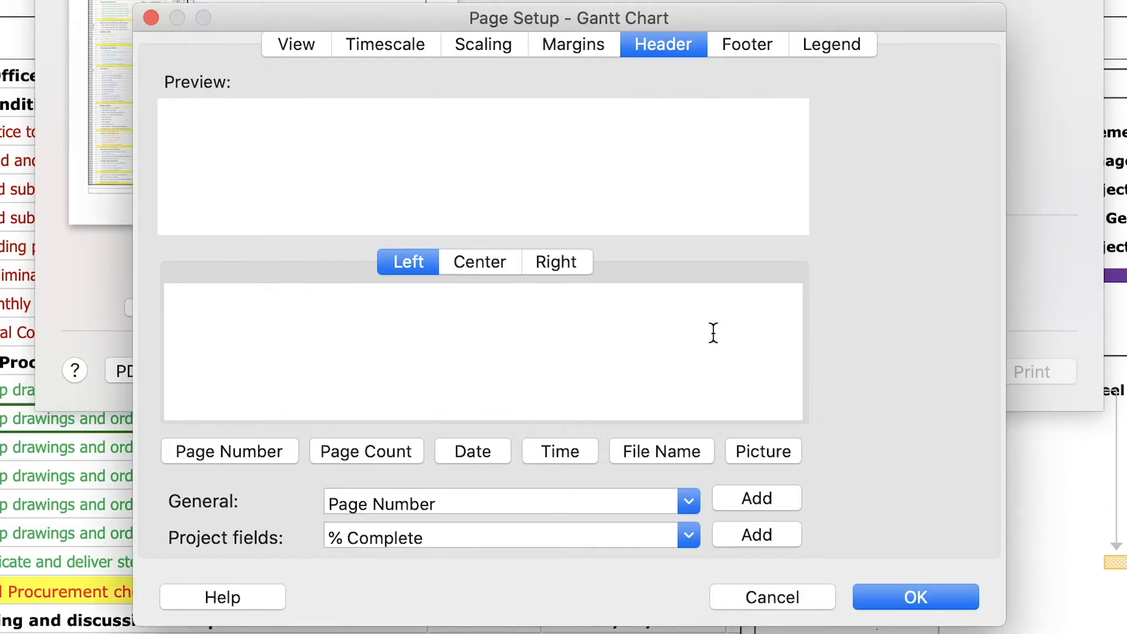
click(762, 450)
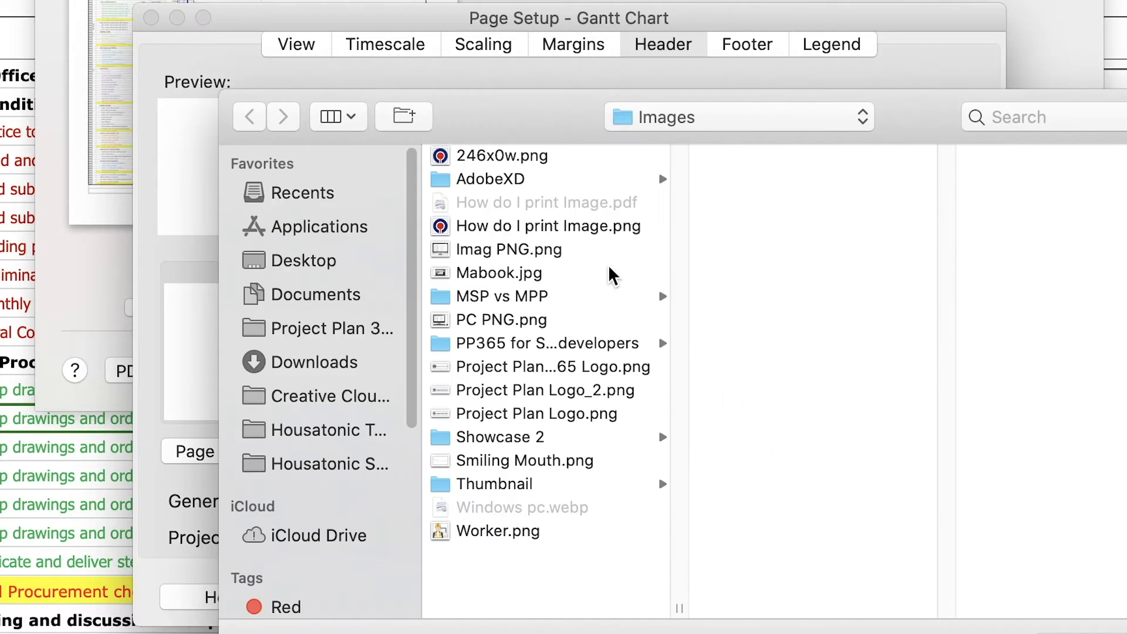
click(601, 234)
click(1105, 607)
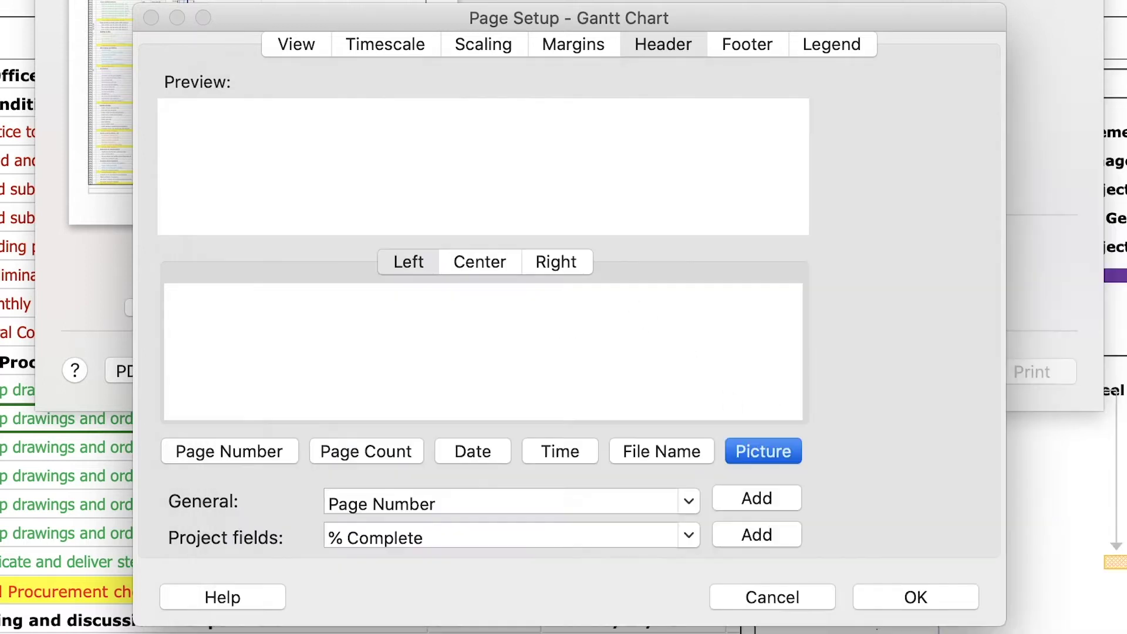
click(478, 263)
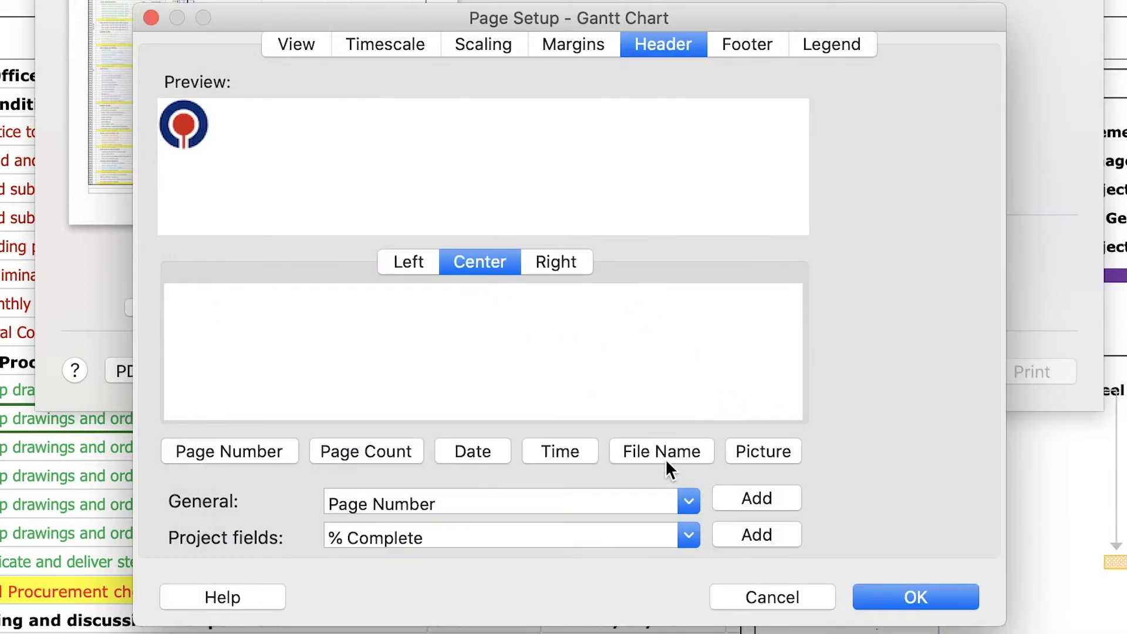
click(664, 452)
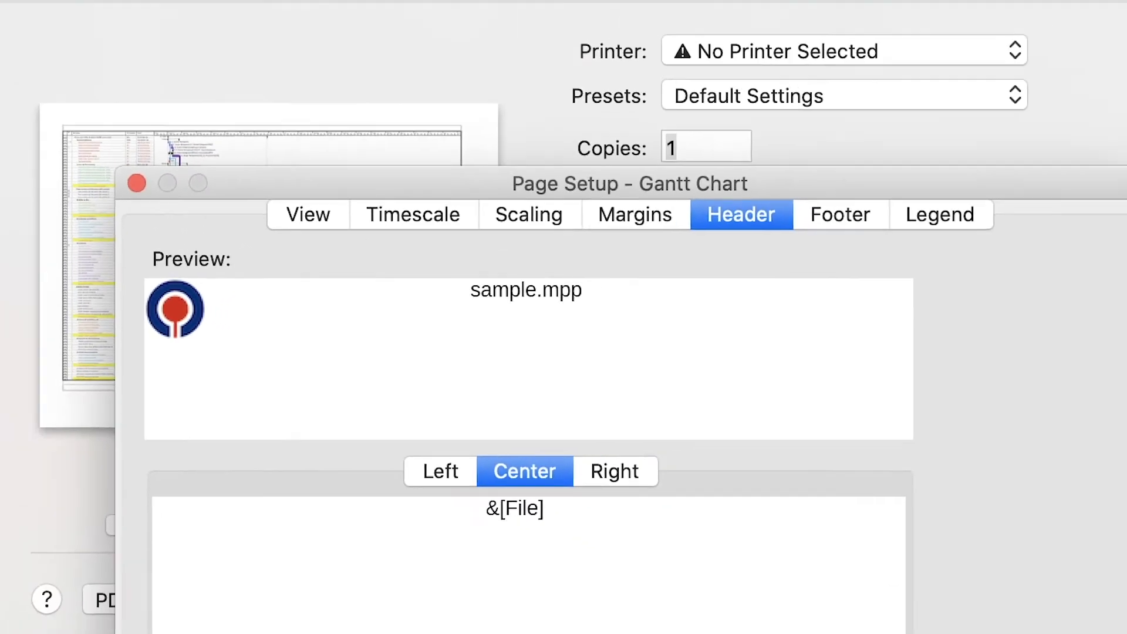
Apply the header, put the date in the footer's right section, and print the legend on every page
key(Return)
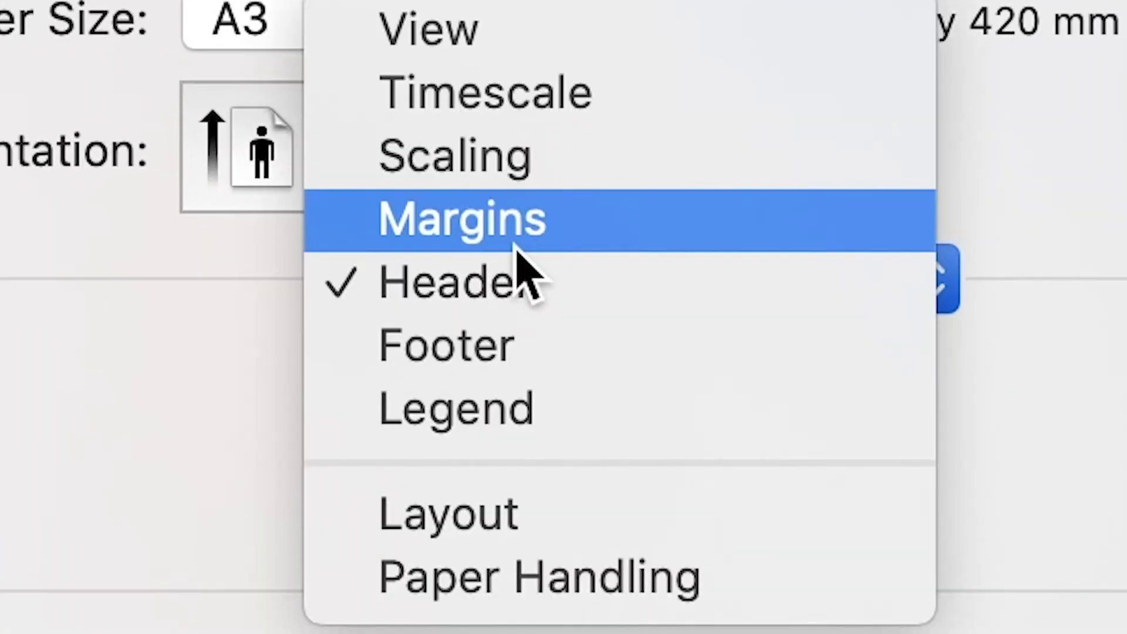
click(571, 367)
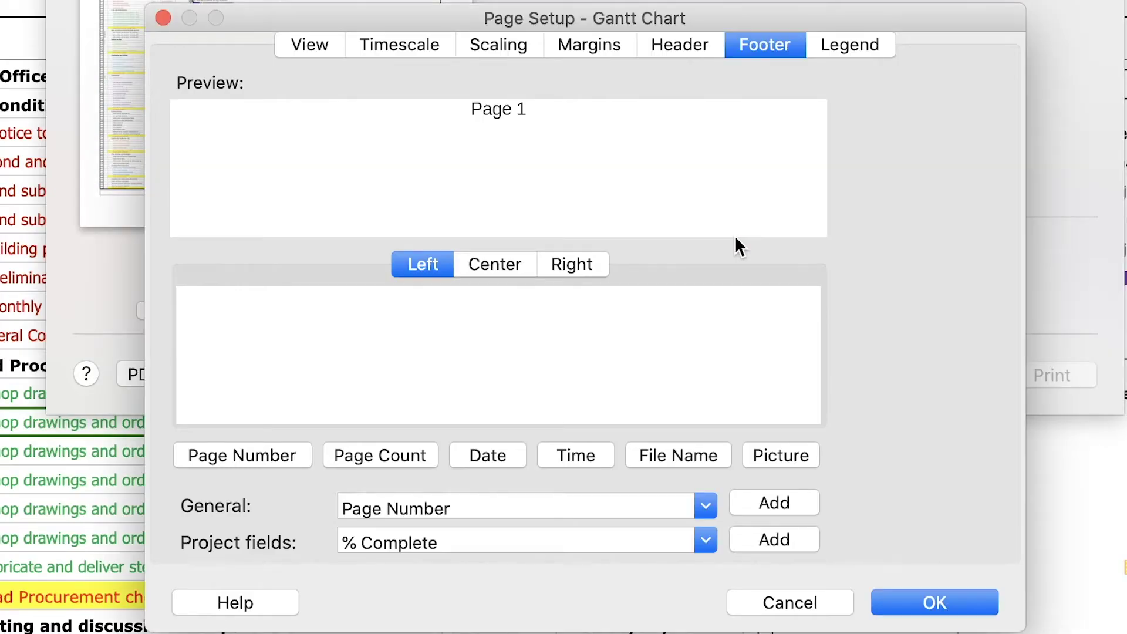
click(519, 265)
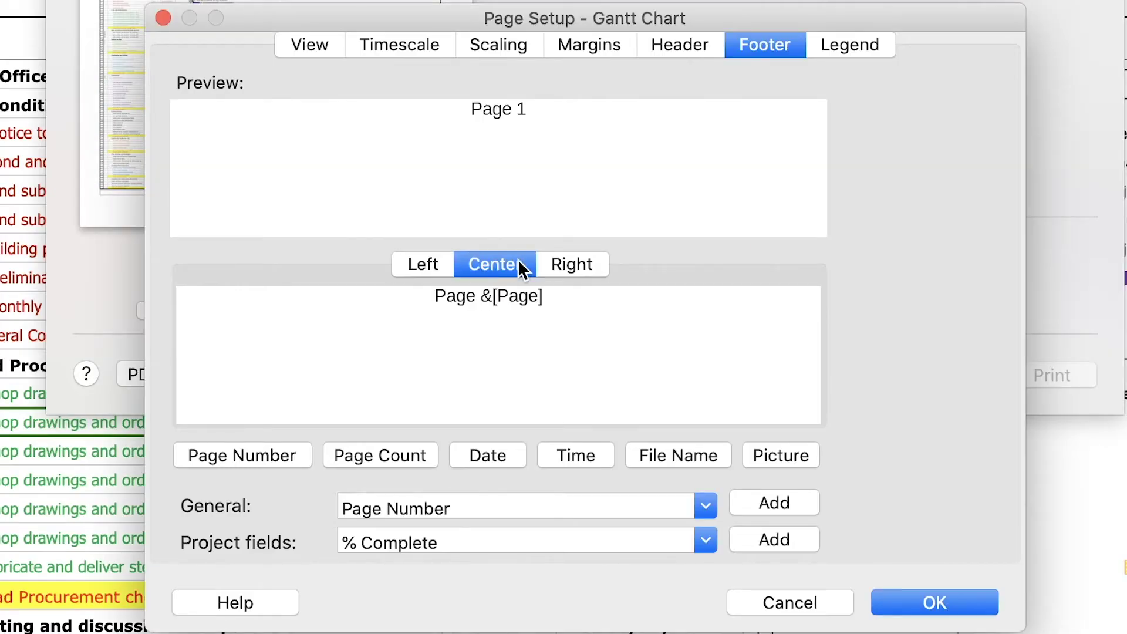
click(557, 266)
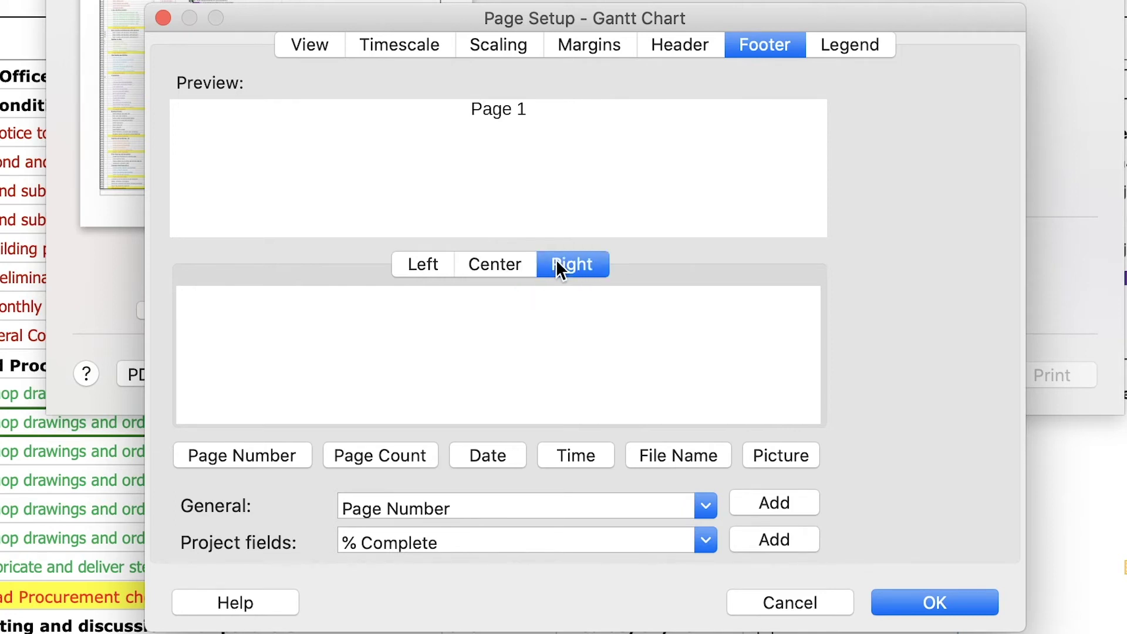
click(503, 456)
click(882, 602)
click(571, 367)
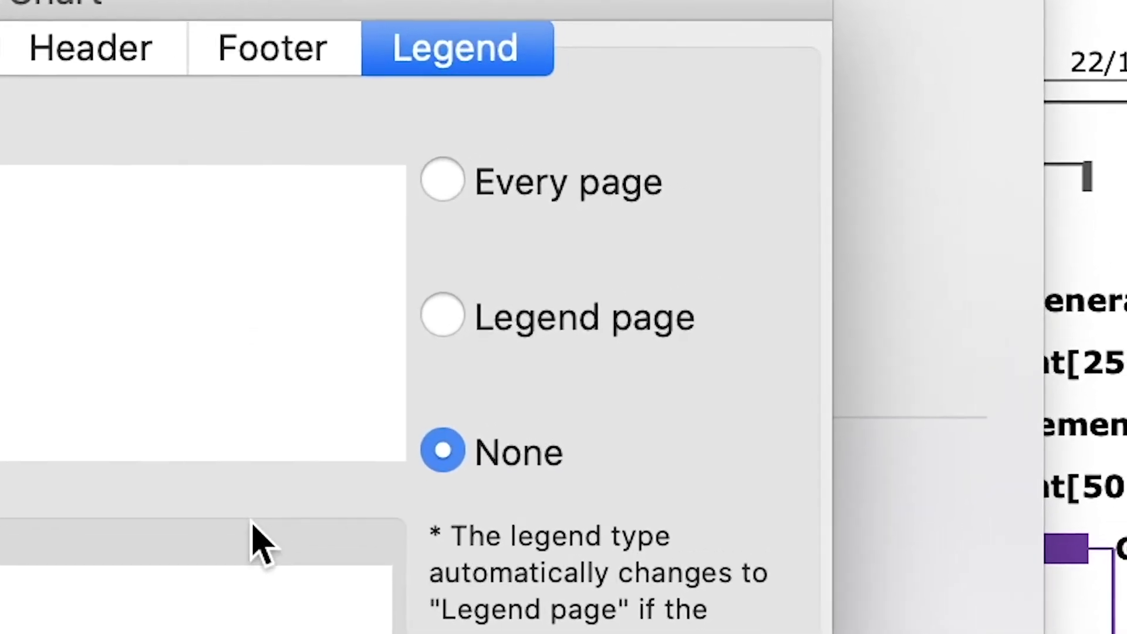
click(510, 187)
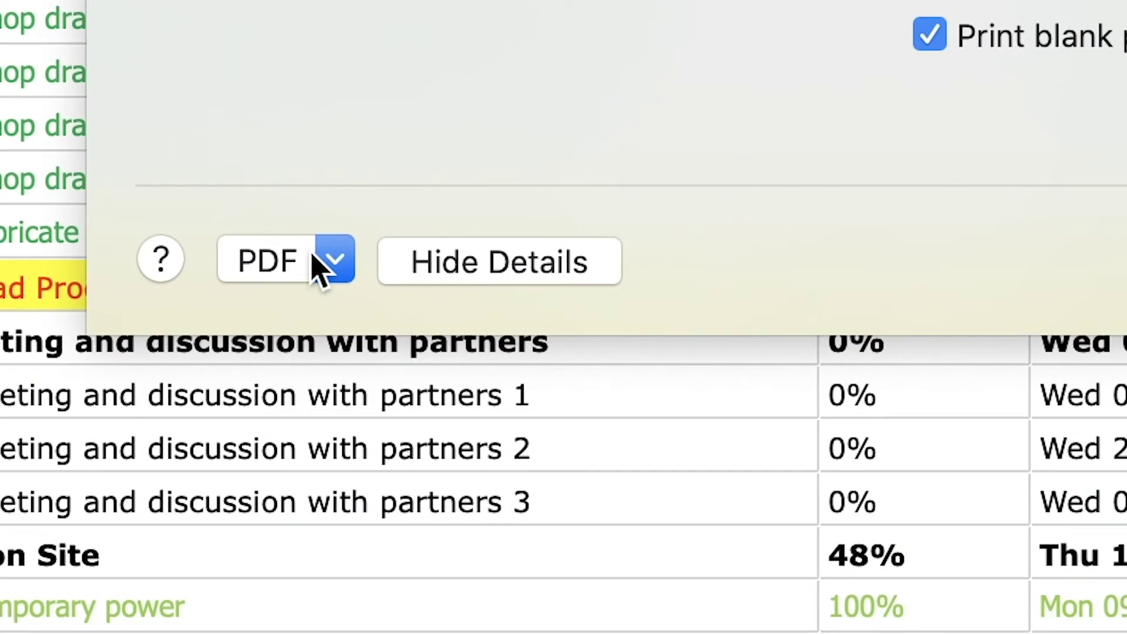
Save the printout as PDF 'How do I print on Mac' with title 'How do I print on'
click(230, 590)
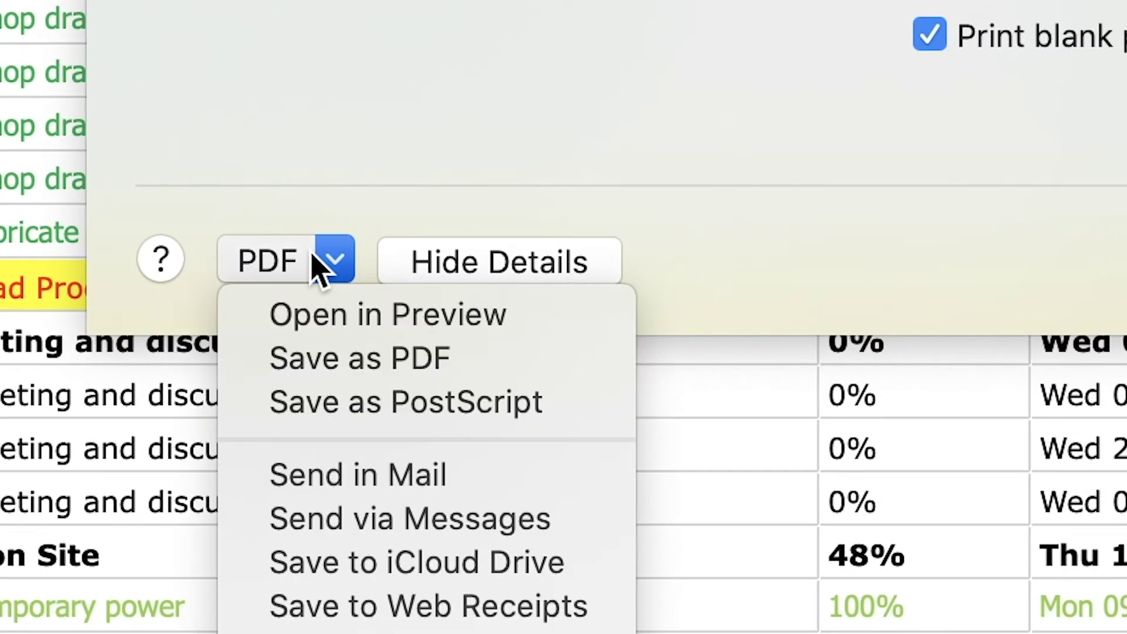
click(369, 370)
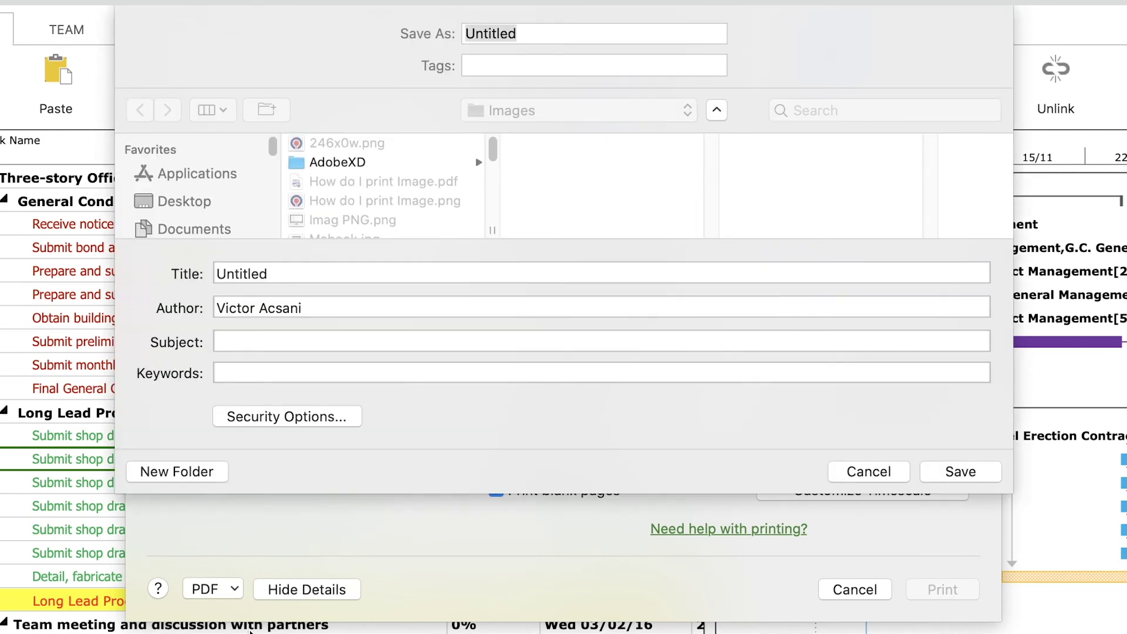
text(How do I print on Mac)
key(Tab)
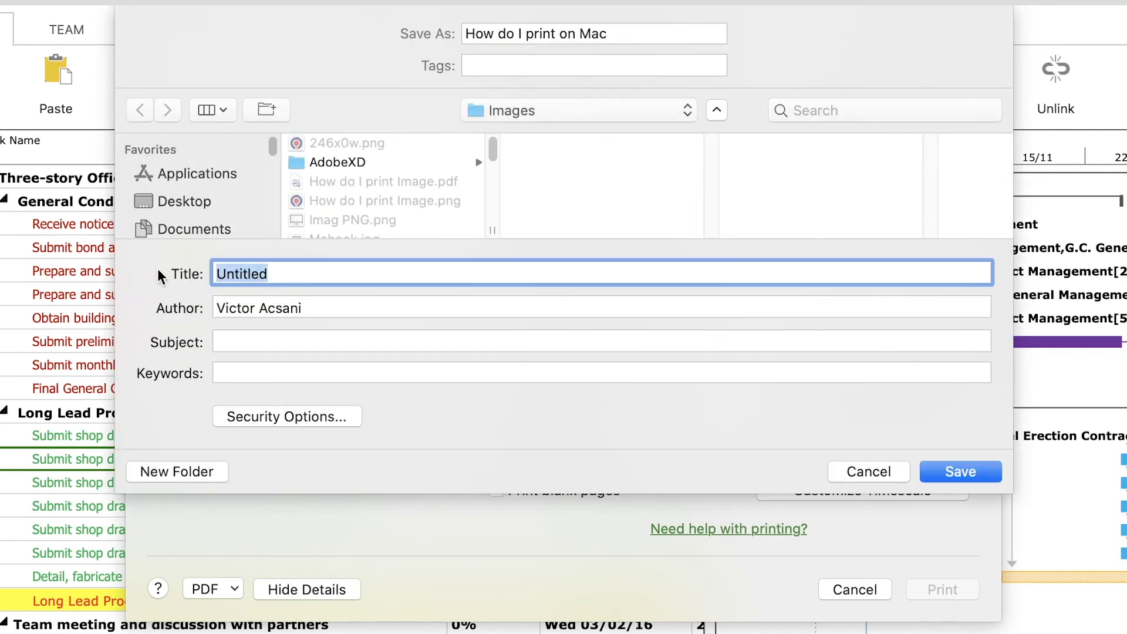
key(BackSpace)
text(How do I print on Mac)
key(Return)
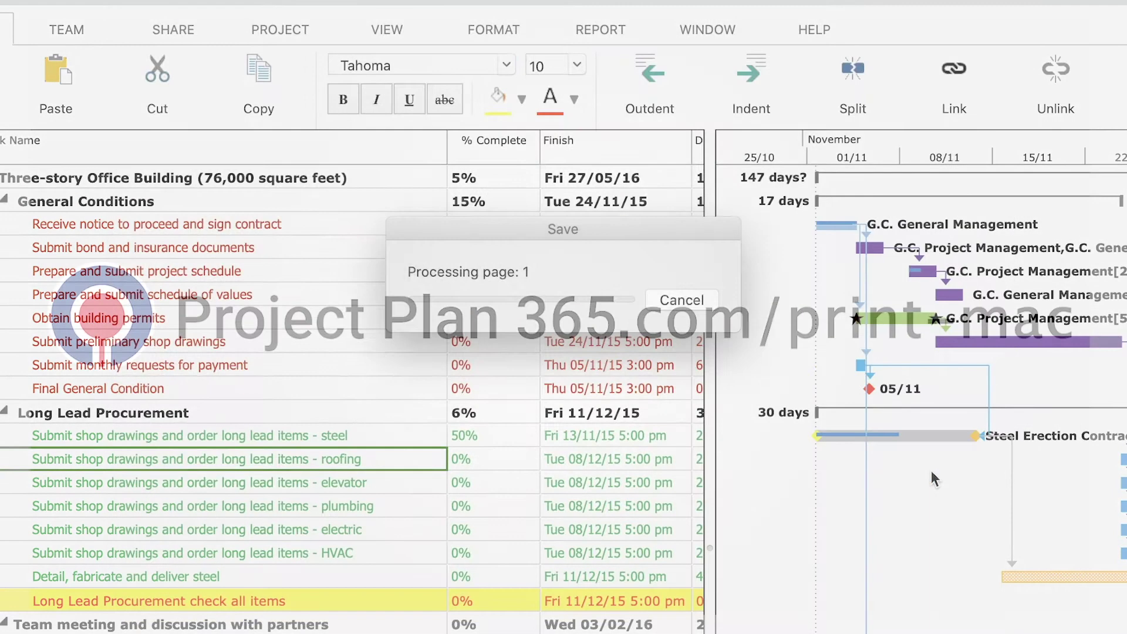